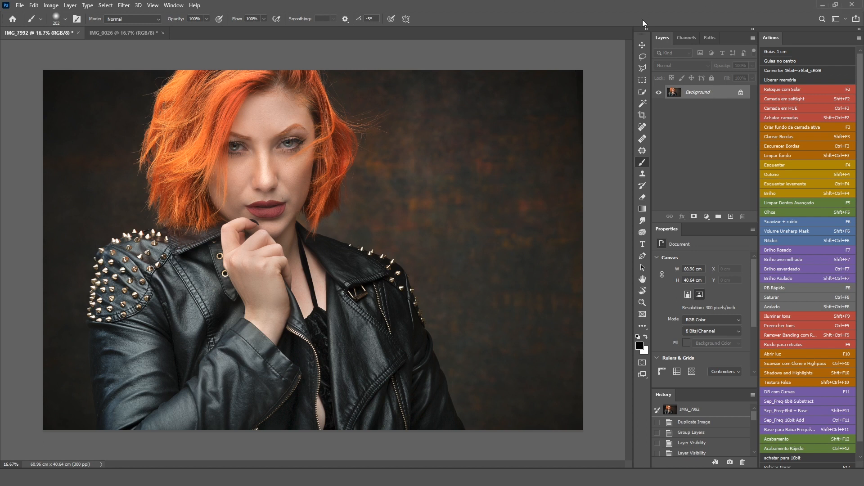
- Duplicate the Background layer and apply a High Pass filter with a 40.1-pixel radius to the copy
{"action": "key", "text": "ctrl+j"}
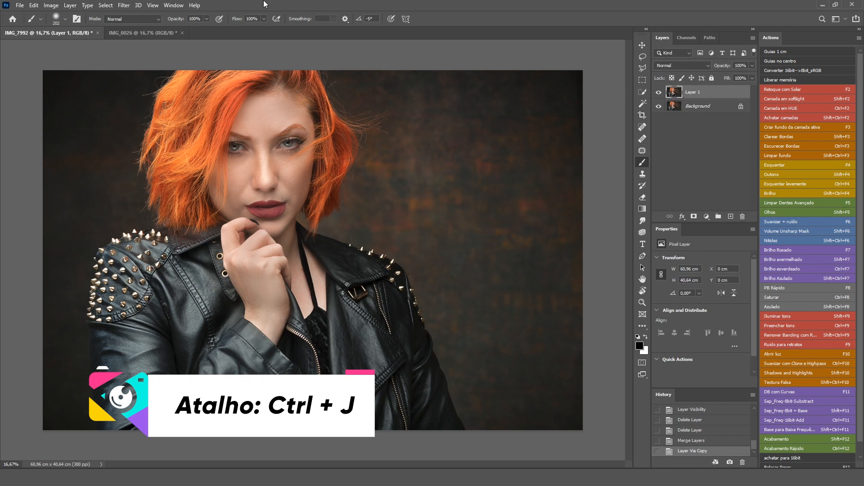
{"action": "left_click", "coordinate": [123, 5]}
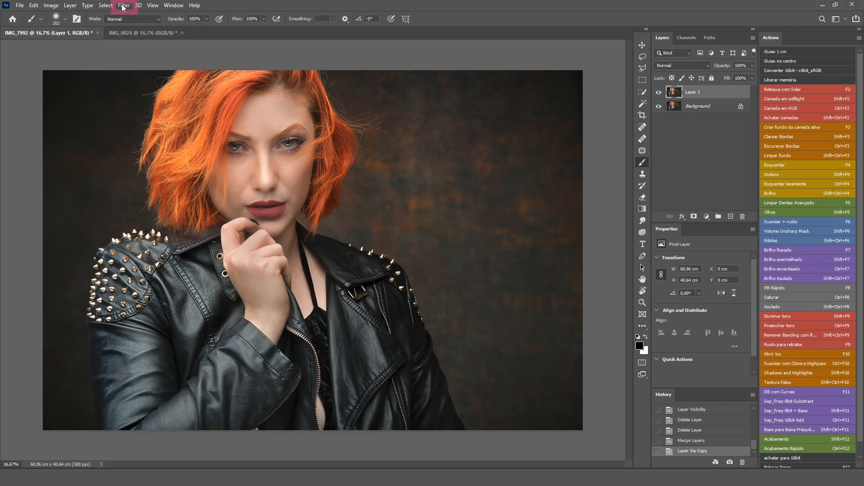
{"action": "mouse_move", "coordinate": [121, 184]}
{"action": "left_click", "coordinate": [158, 192]}
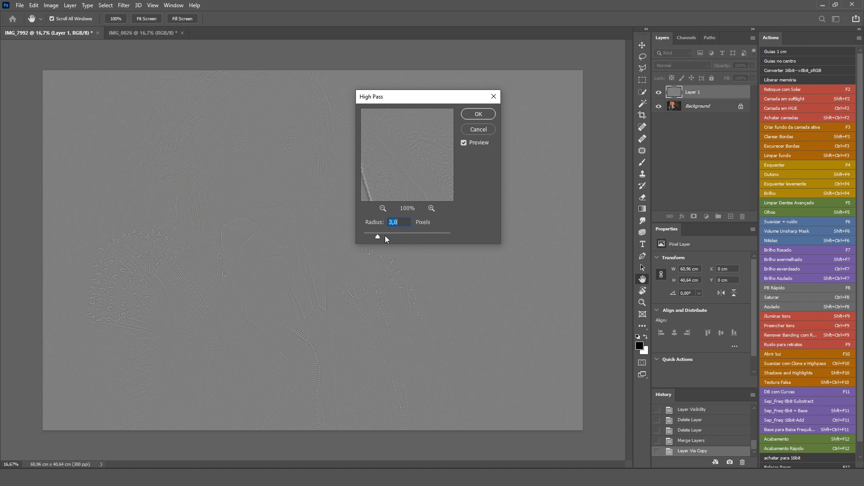
{"action": "left_click_drag", "start_coordinate": [378, 236], "coordinate": [408, 237]}
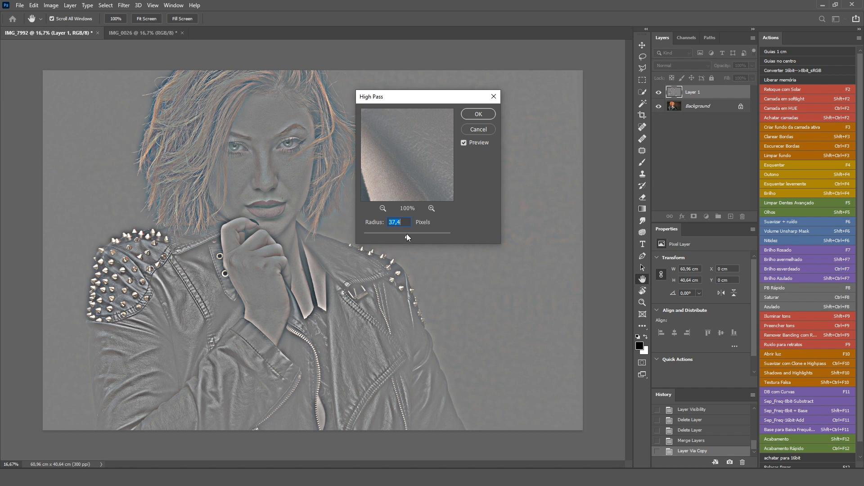
{"action": "left_click", "coordinate": [418, 233]}
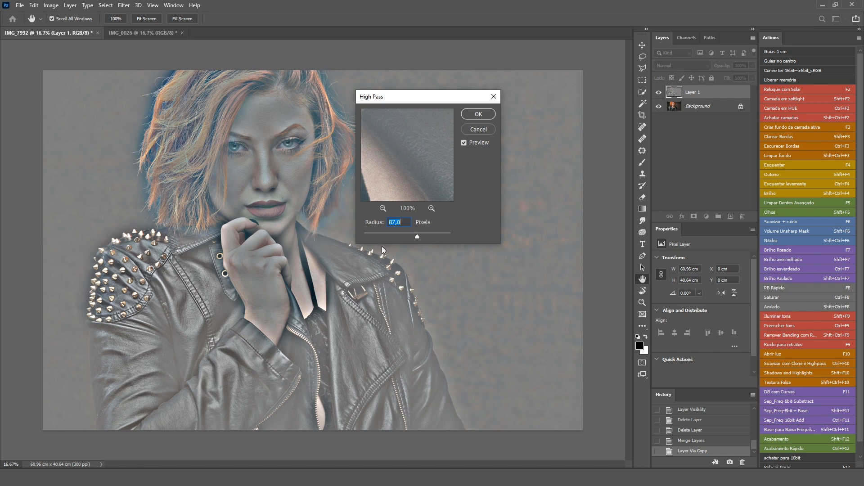
{"action": "left_click_drag", "start_coordinate": [413, 237], "coordinate": [404, 238]}
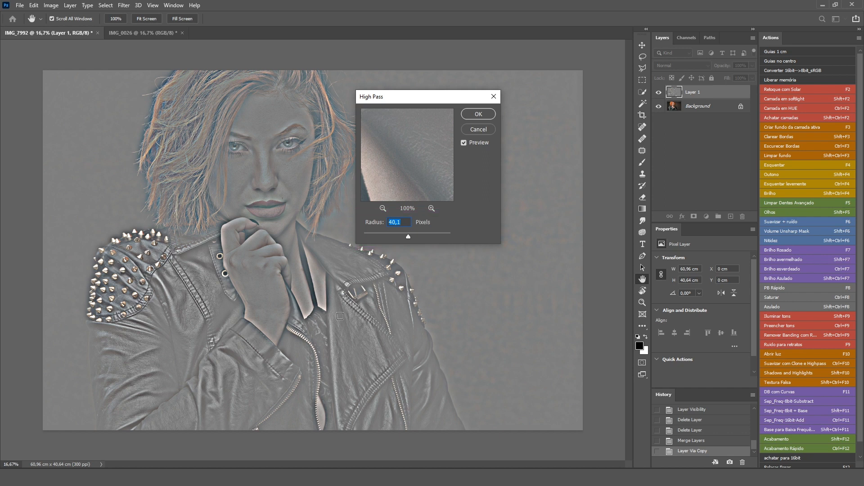
{"action": "left_click", "coordinate": [478, 116]}
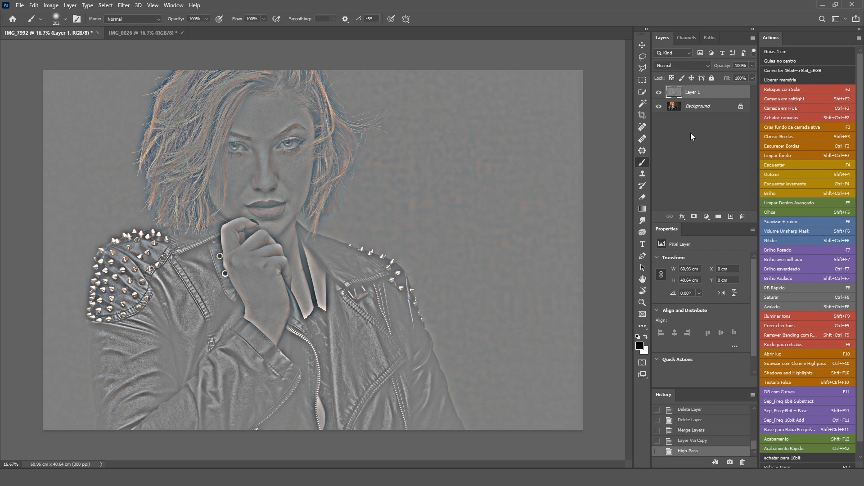
- Set the High Pass layer's blend mode to Overlay and toggle its visibility to compare before and after
{"action": "left_click", "coordinate": [677, 64]}
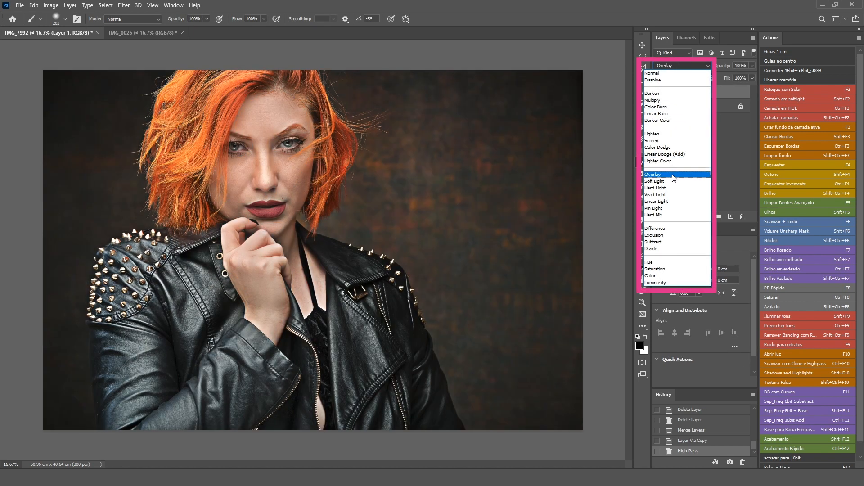
{"action": "left_click", "coordinate": [676, 174]}
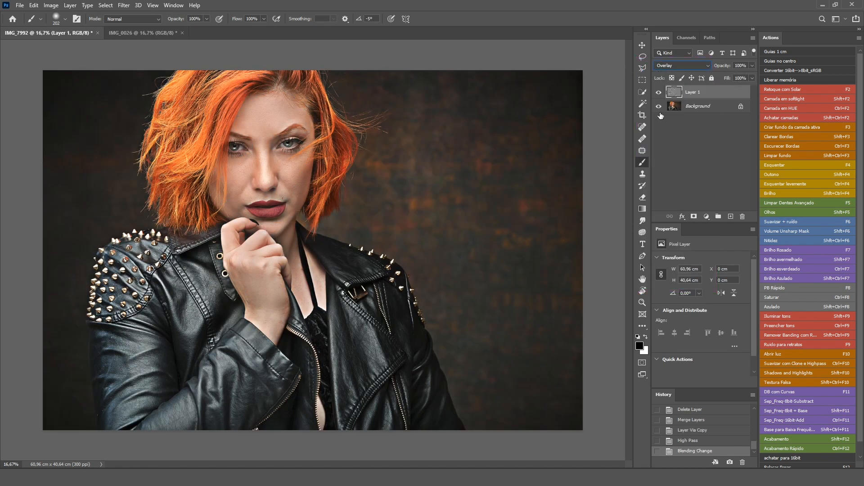
{"action": "left_click", "coordinate": [659, 96]}
{"action": "left_click", "coordinate": [659, 97]}
{"action": "left_click", "coordinate": [659, 93]}
{"action": "left_click", "coordinate": [659, 94]}
{"action": "left_click", "coordinate": [659, 94]}
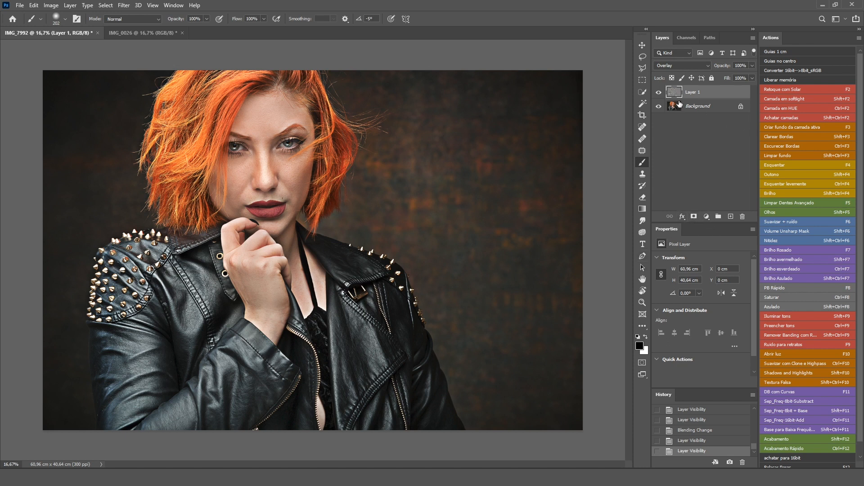
- Add a layer mask to the High Pass layer and invert it to black
{"action": "left_click", "coordinate": [694, 217]}
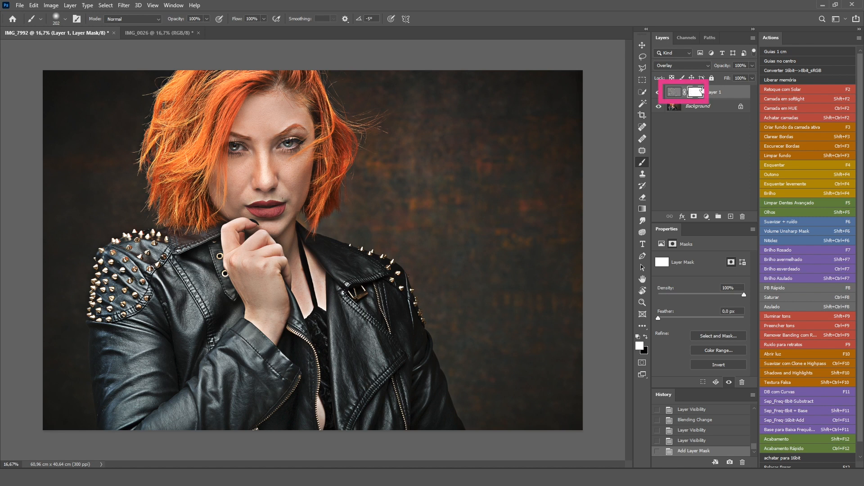
{"action": "left_click", "coordinate": [674, 93]}
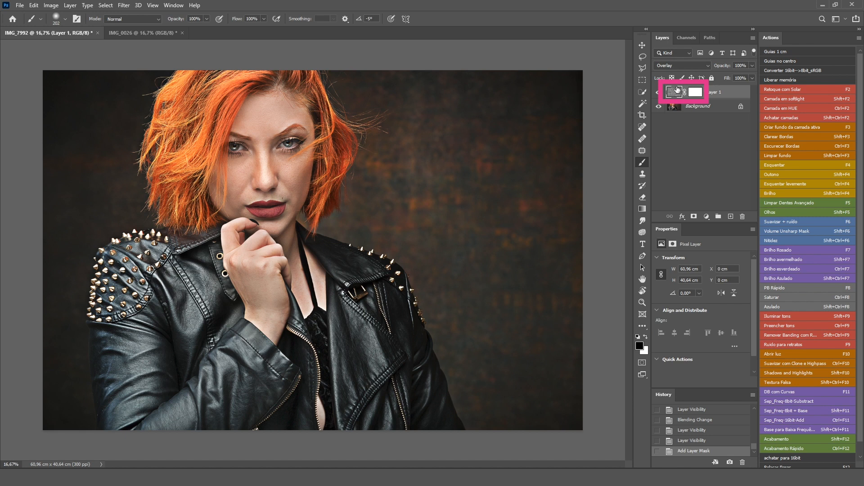
{"action": "left_click", "coordinate": [695, 93]}
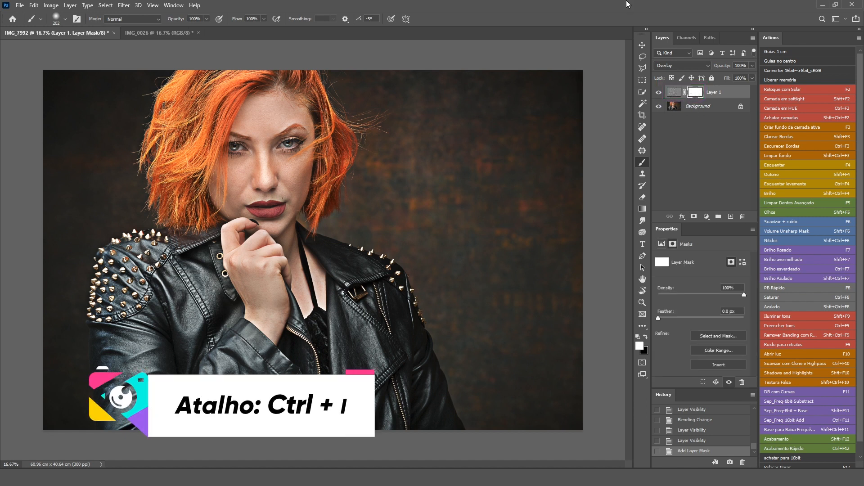
{"action": "key", "text": "ctrl+i"}
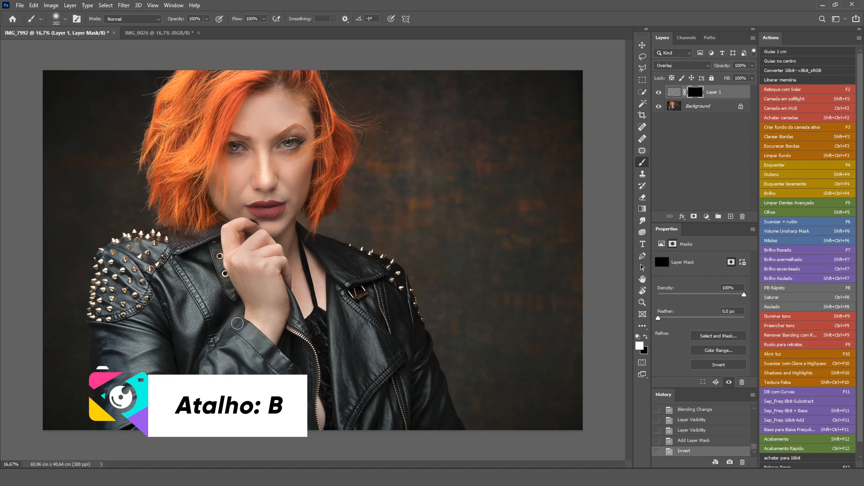
- Paint white on the mask over the leather jacket with a large soft brush, then compare with the layer hidden and shown
{"action": "right_click", "coordinate": [201, 309], "text": "alt"}
{"action": "left_click_drag", "start_coordinate": [202, 310], "coordinate": [201, 310]}
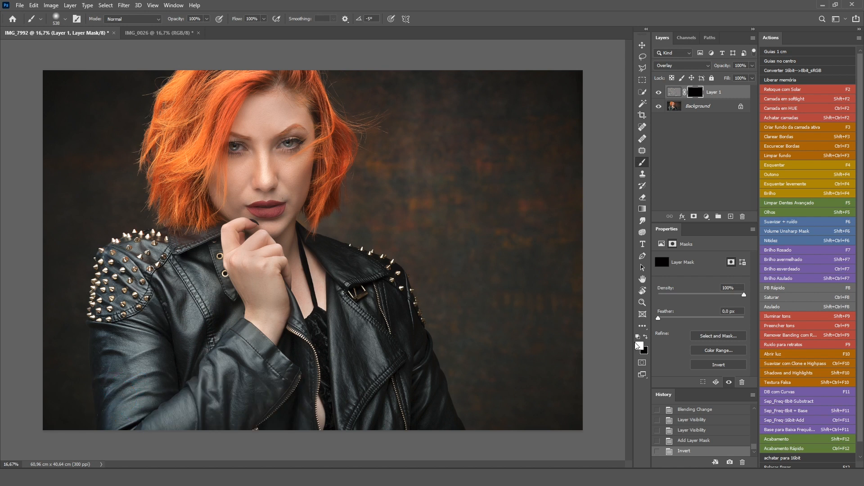
{"action": "mouse_move", "coordinate": [144, 247]}
{"action": "left_mouse_down"}
{"action": "mouse_move", "coordinate": [134, 351]}
{"action": "mouse_move", "coordinate": [124, 328]}
{"action": "mouse_move", "coordinate": [124, 353]}
{"action": "mouse_move", "coordinate": [185, 425]}
{"action": "mouse_move", "coordinate": [197, 383]}
{"action": "mouse_move", "coordinate": [256, 379]}
{"action": "left_mouse_up"}
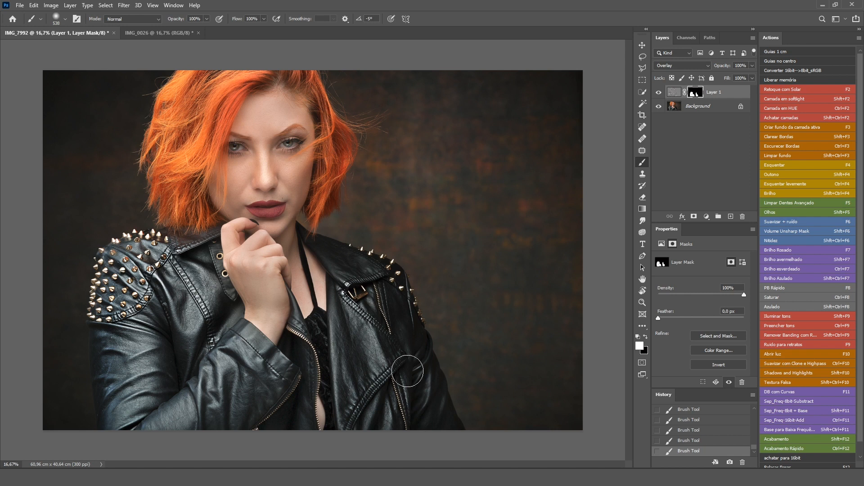
{"action": "right_click", "coordinate": [372, 297], "text": "alt"}
{"action": "left_click", "coordinate": [660, 92]}
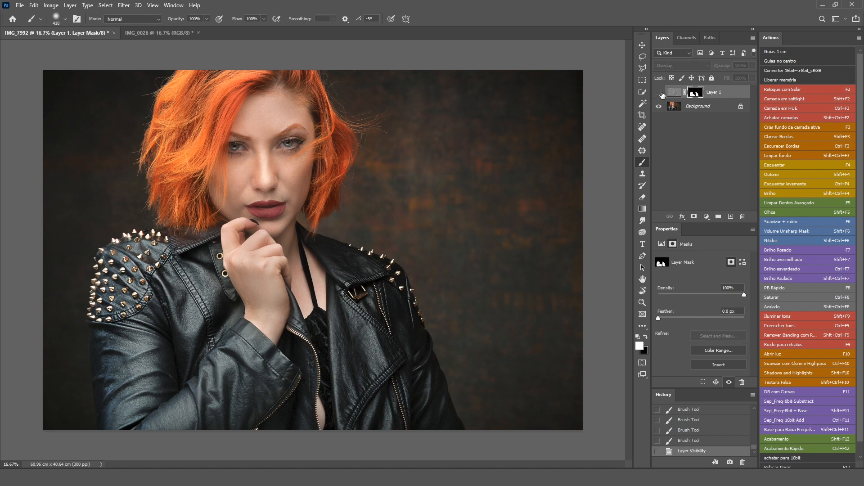
{"action": "left_click", "coordinate": [659, 92]}
{"action": "left_click_drag", "start_coordinate": [219, 85], "coordinate": [180, 182]}
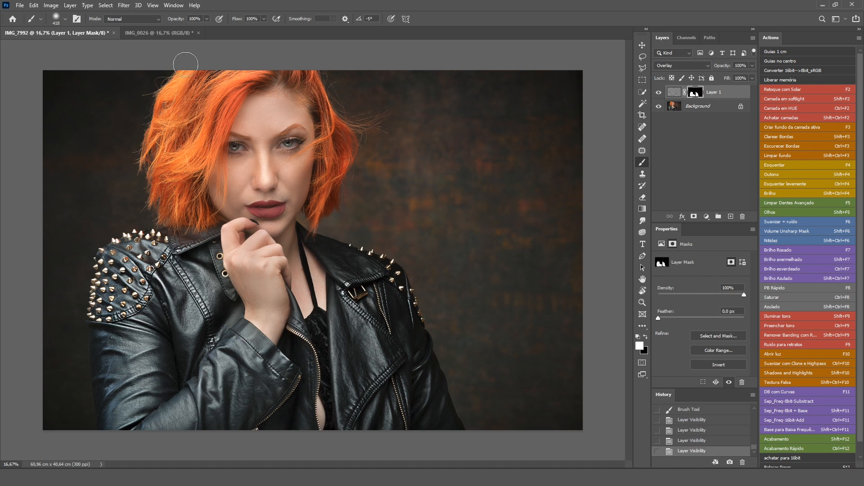
- Switch to the IMG_0026 document, duplicate its Background layer and set the copy's blend mode to Soft Light
{"action": "left_click", "coordinate": [175, 33]}
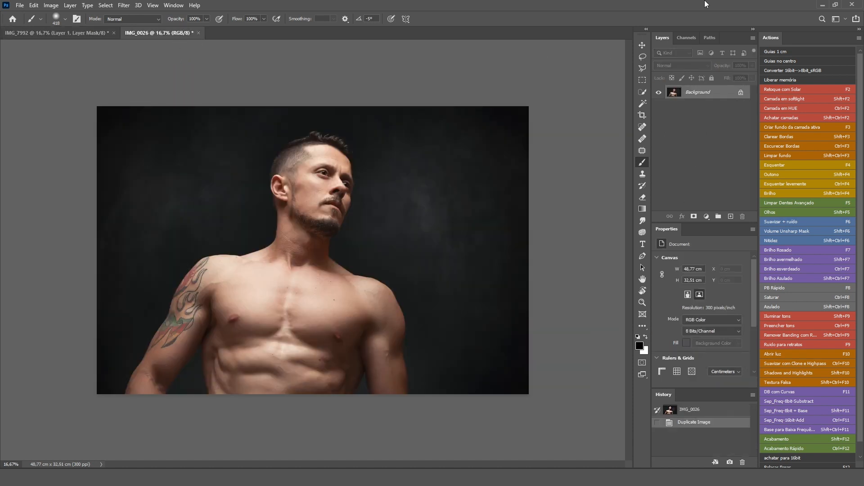
{"action": "key", "text": "ctrl+j"}
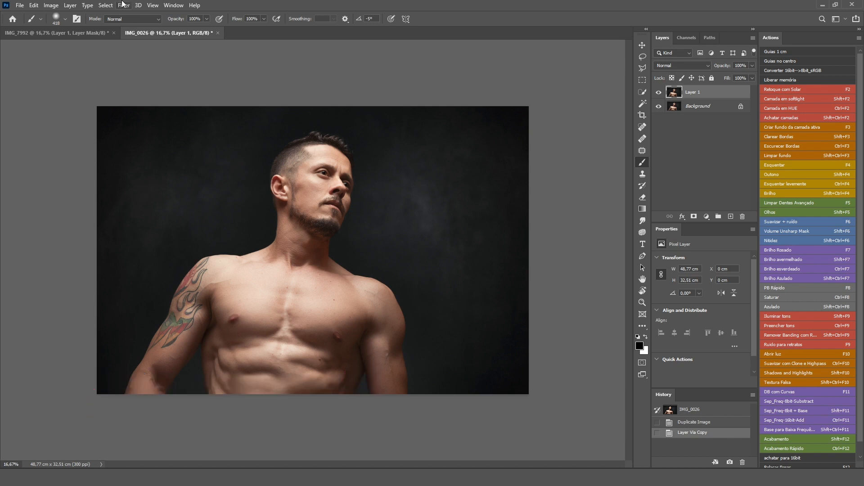
{"action": "left_click", "coordinate": [676, 65]}
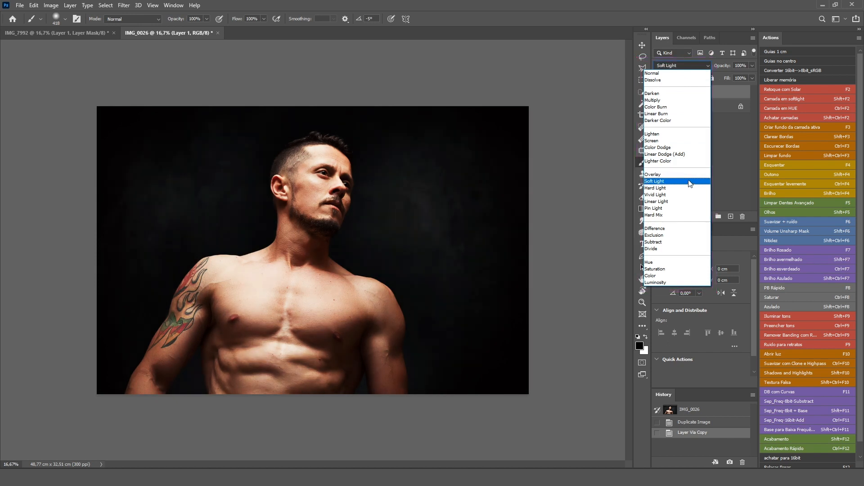
{"action": "left_click", "coordinate": [691, 182]}
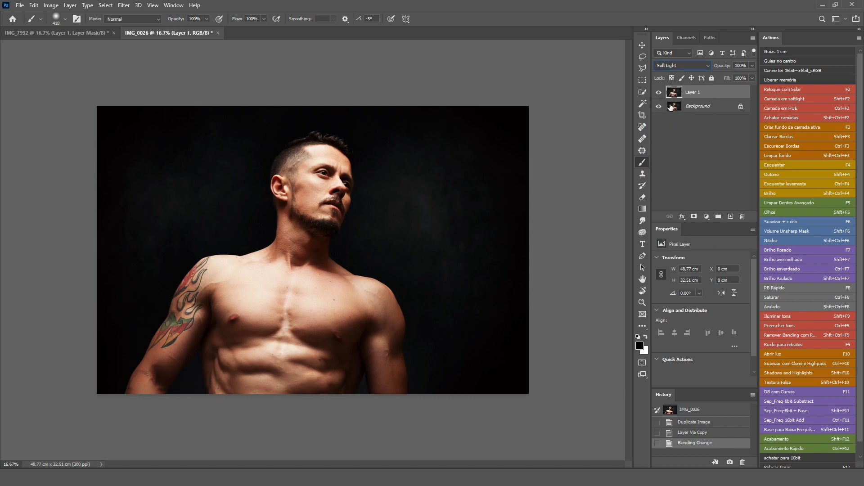
{"action": "left_click", "coordinate": [713, 147]}
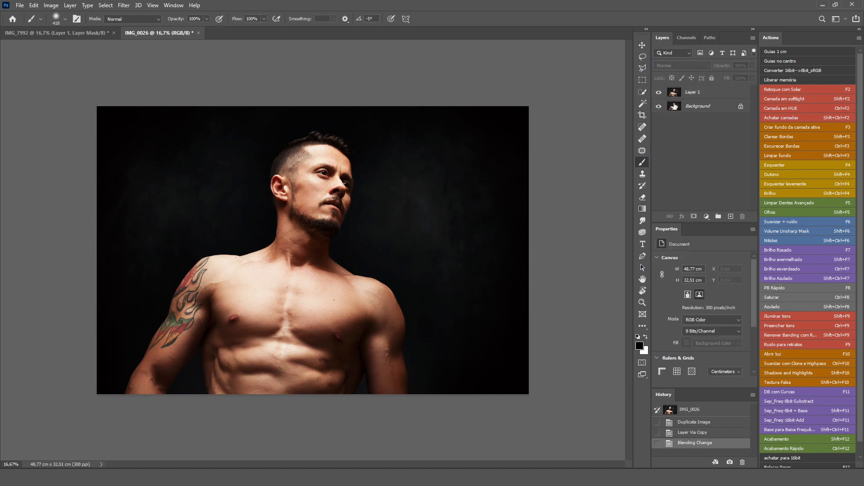
{"action": "left_click", "coordinate": [678, 96]}
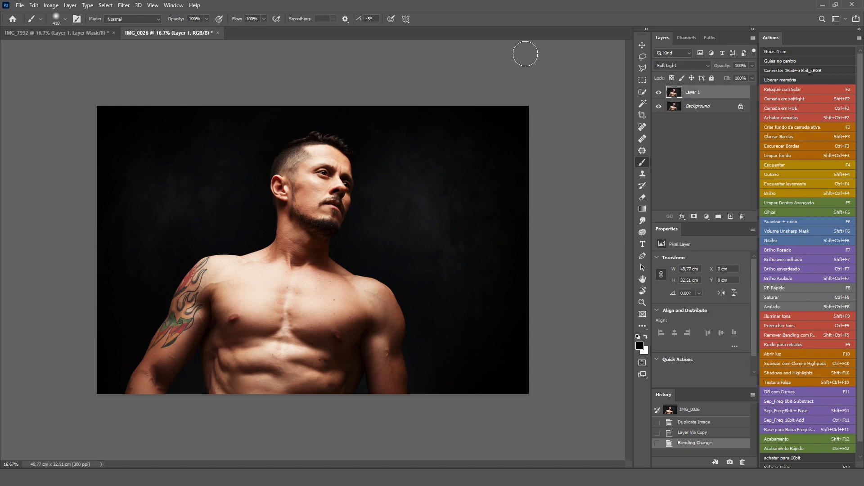
- Apply a High Pass filter with a 130.2-pixel radius to the Soft Light layer, trying several radii in the preview
{"action": "left_click", "coordinate": [124, 4]}
{"action": "mouse_move", "coordinate": [122, 184]}
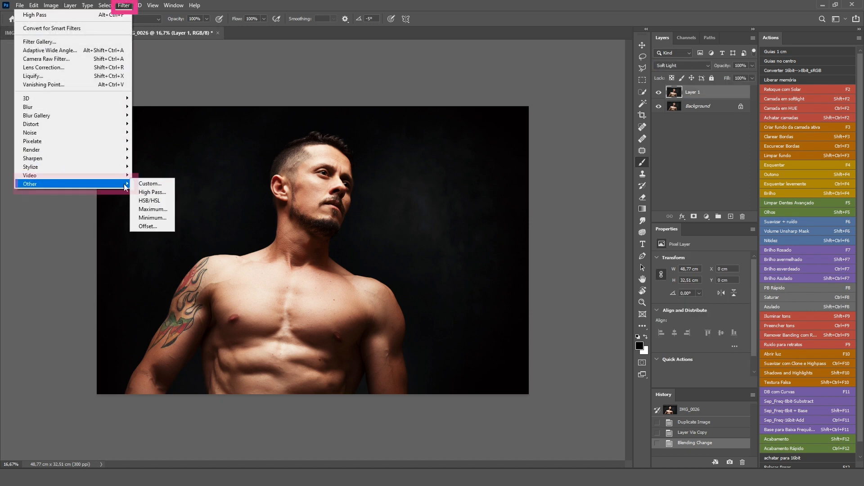
{"action": "left_click", "coordinate": [164, 193]}
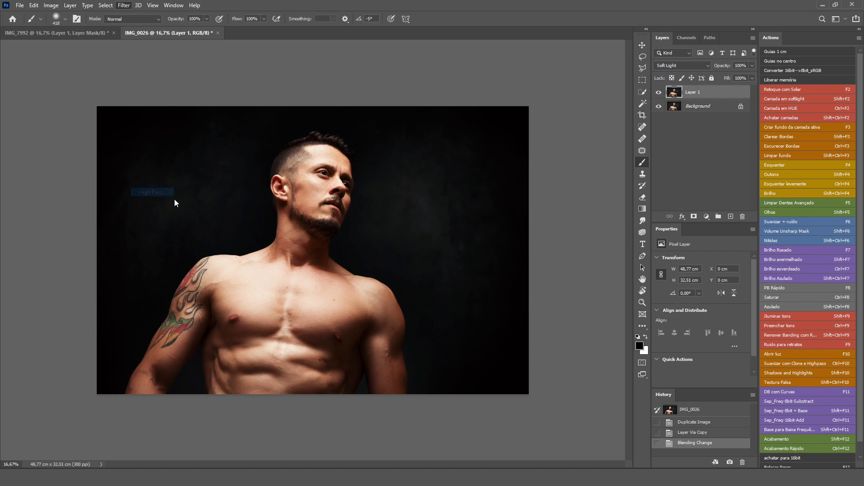
{"action": "left_click_drag", "start_coordinate": [473, 97], "coordinate": [526, 62]}
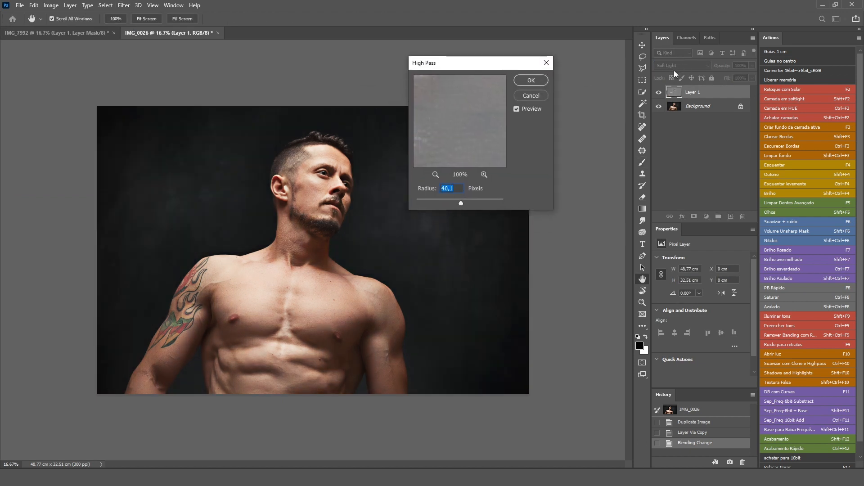
{"action": "left_click_drag", "start_coordinate": [463, 204], "coordinate": [420, 201]}
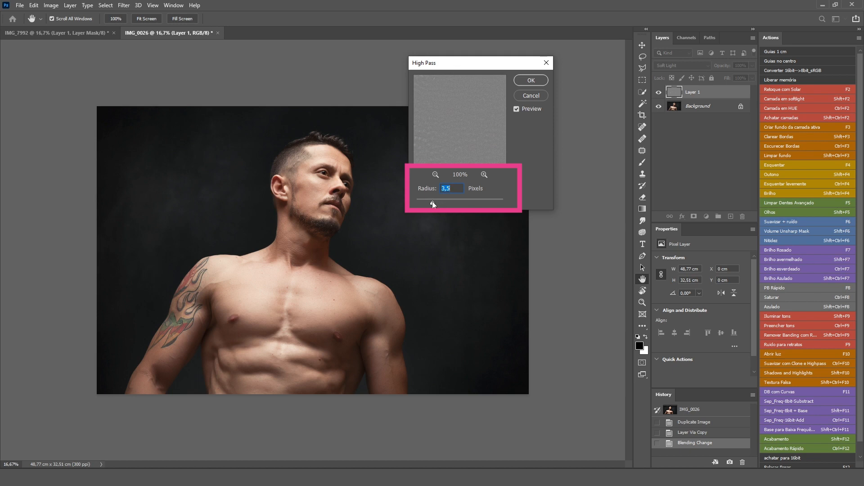
{"action": "left_click_drag", "start_coordinate": [453, 199], "coordinate": [462, 199]}
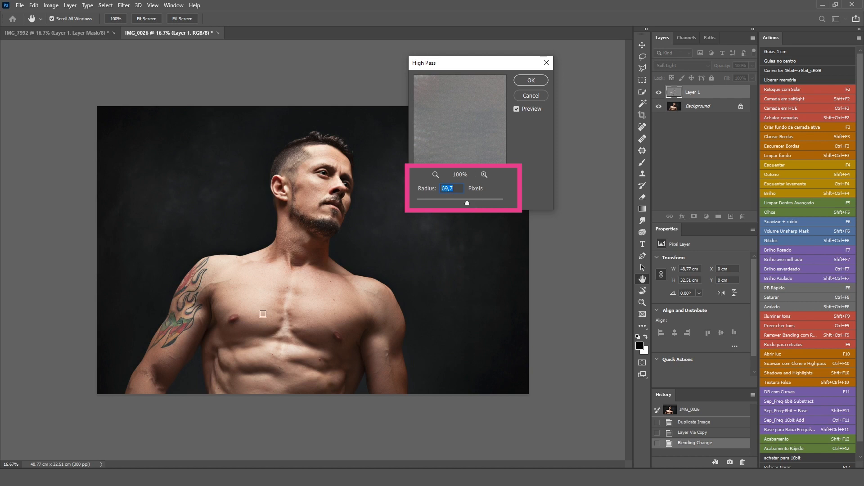
{"action": "left_click", "coordinate": [517, 109]}
{"action": "left_click", "coordinate": [518, 111]}
{"action": "left_click_drag", "start_coordinate": [468, 205], "coordinate": [360, 199]}
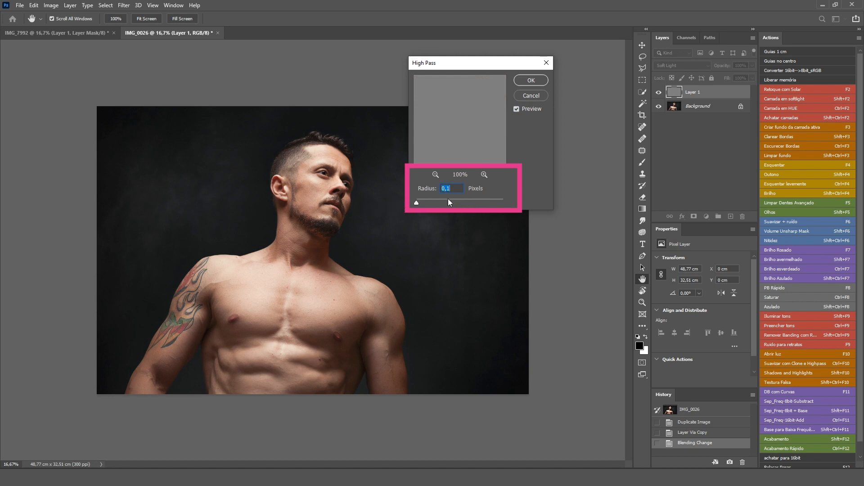
{"action": "left_click_drag", "start_coordinate": [468, 200], "coordinate": [476, 203]}
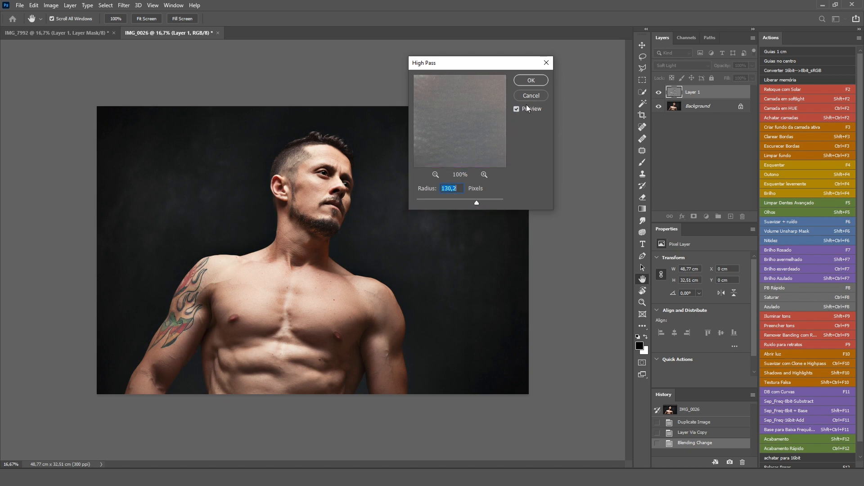
{"action": "left_click", "coordinate": [533, 82]}
- Add an inverted black mask to the High Pass layer and paint white with the Brush over the man's torso
{"action": "key", "text": "b"}
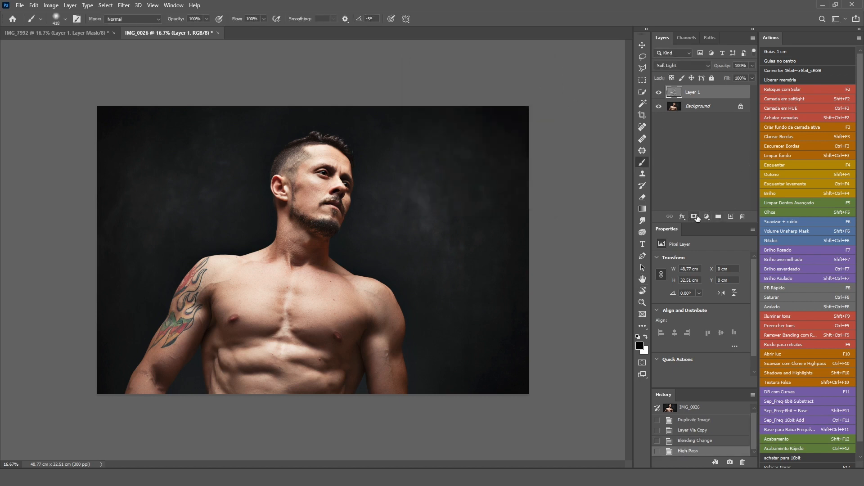
{"action": "left_click", "coordinate": [695, 216]}
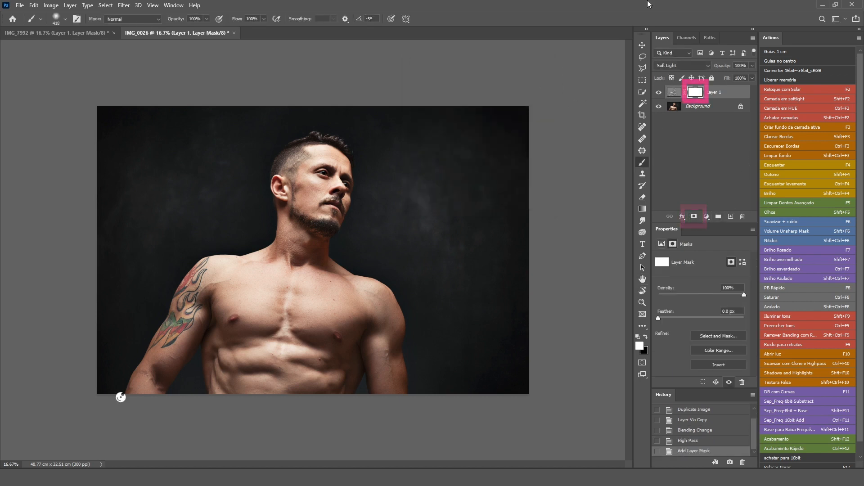
{"action": "key", "text": "ctrl+i"}
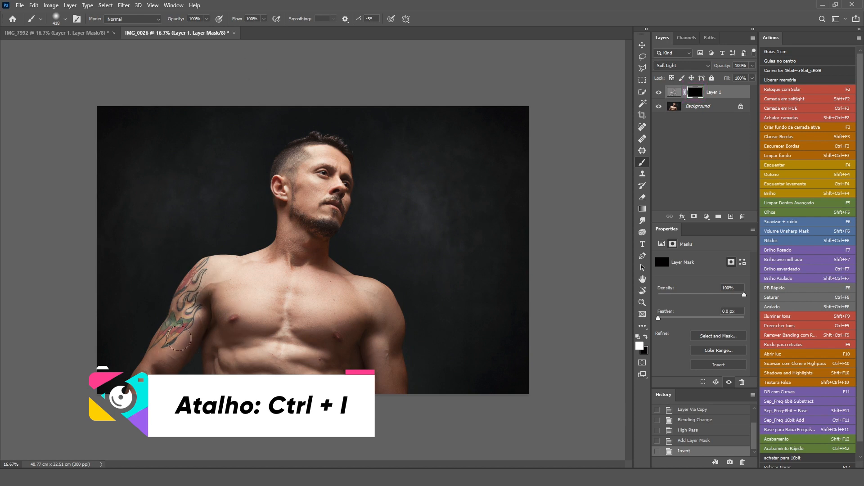
{"action": "mouse_move", "coordinate": [209, 336]}
{"action": "left_mouse_down"}
{"action": "mouse_move", "coordinate": [225, 349]}
{"action": "mouse_move", "coordinate": [258, 354]}
{"action": "mouse_move", "coordinate": [281, 338]}
{"action": "mouse_move", "coordinate": [306, 338]}
{"action": "mouse_move", "coordinate": [331, 350]}
{"action": "mouse_move", "coordinate": [322, 374]}
{"action": "left_mouse_up"}
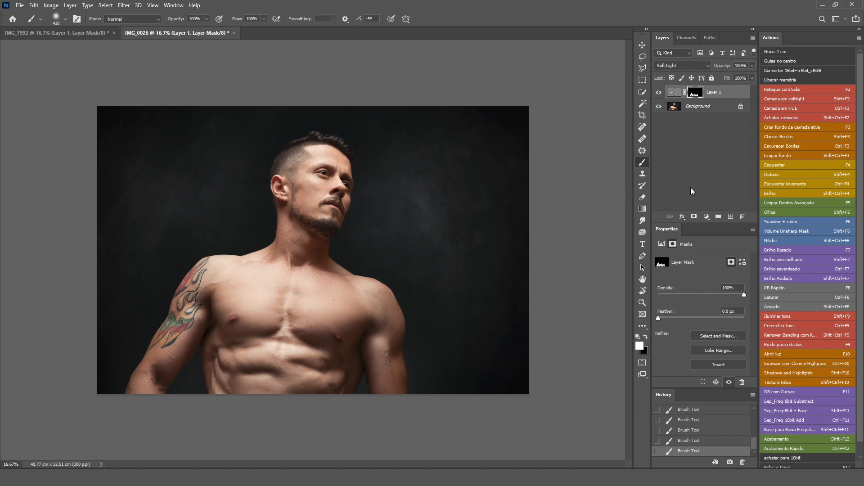
- Try the Overlay blend mode on the masked High Pass layer, comparing it hidden and shown, and return it to Soft Light
{"action": "key", "text": "ctrl+n"}
{"action": "left_click", "coordinate": [686, 125]}
{"action": "left_click", "coordinate": [675, 91]}
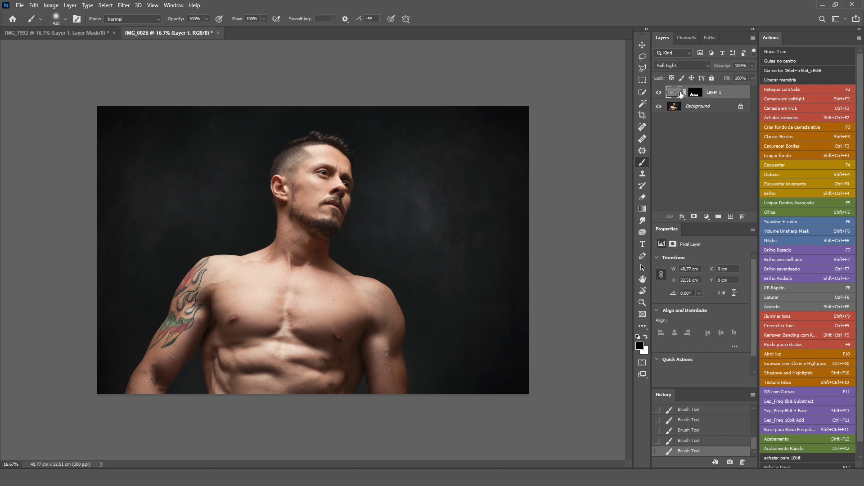
{"action": "left_click", "coordinate": [677, 67]}
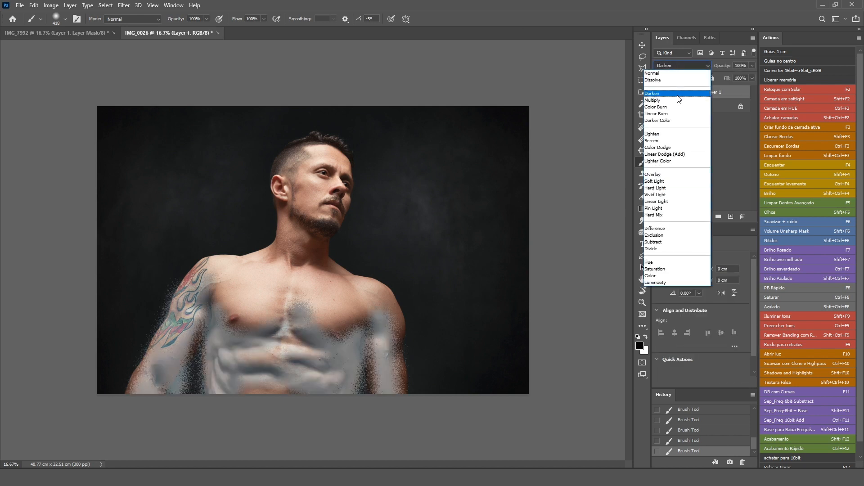
{"action": "left_click", "coordinate": [675, 175]}
{"action": "left_click", "coordinate": [658, 93]}
{"action": "left_click", "coordinate": [658, 92]}
{"action": "left_click", "coordinate": [674, 64]}
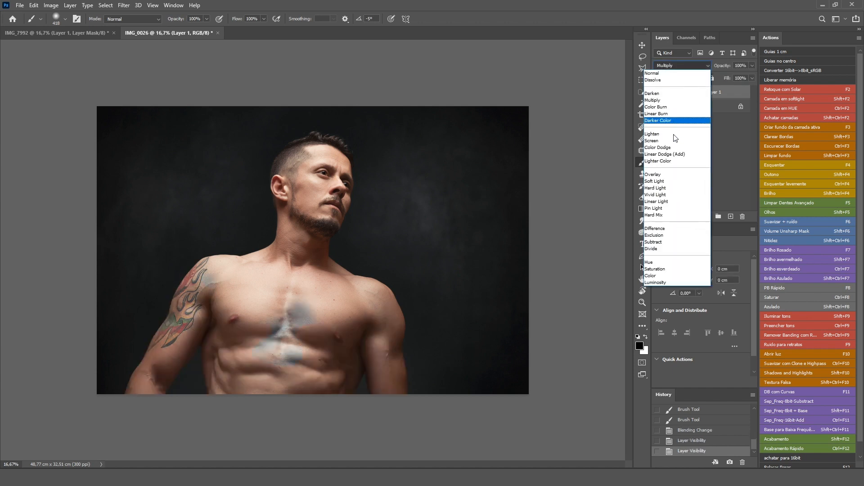
{"action": "left_click", "coordinate": [674, 184]}
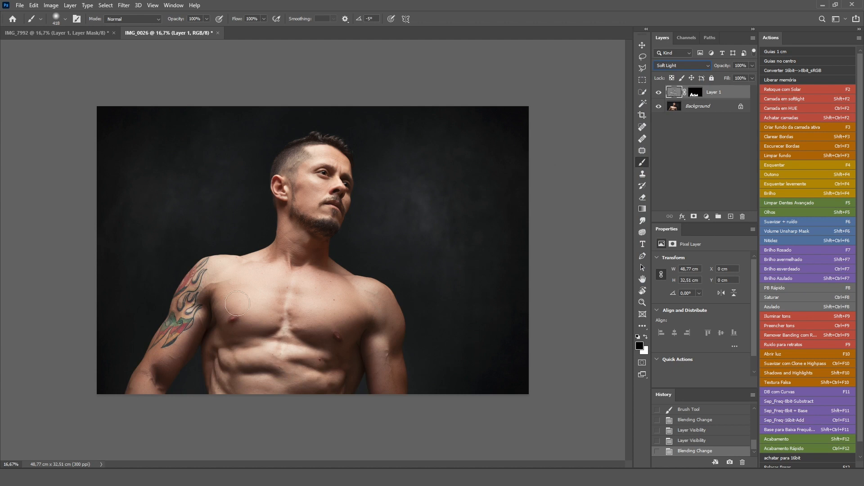
- Deselect the layers and compare the man's torso with the High Pass layer hidden and shown
{"action": "left_click", "coordinate": [704, 130]}
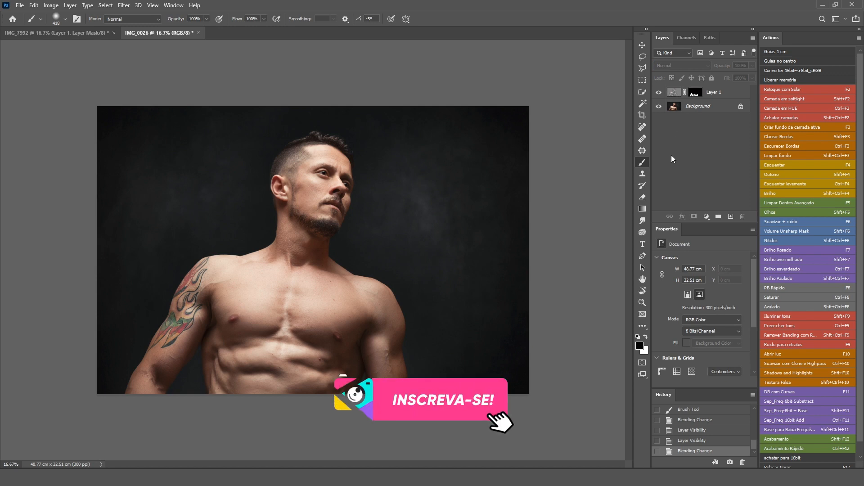
{"action": "left_click", "coordinate": [659, 93]}
{"action": "left_click", "coordinate": [659, 93]}
{"action": "left_click", "coordinate": [660, 91]}
{"action": "left_click", "coordinate": [660, 92]}
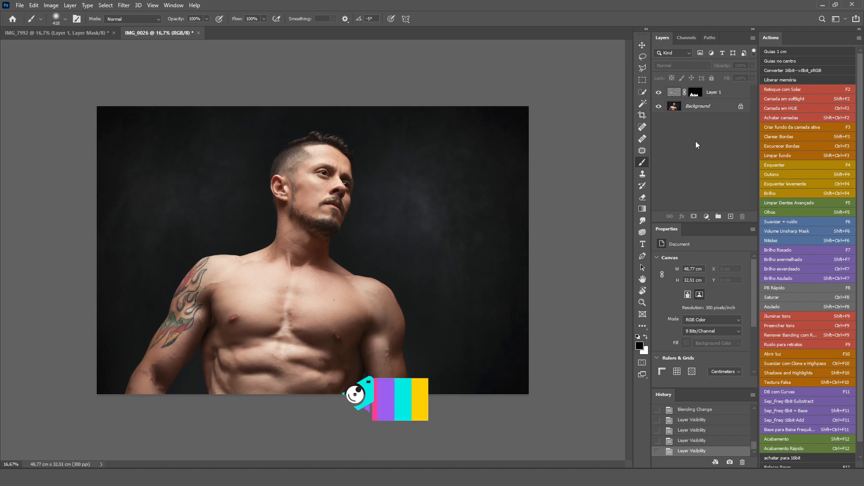